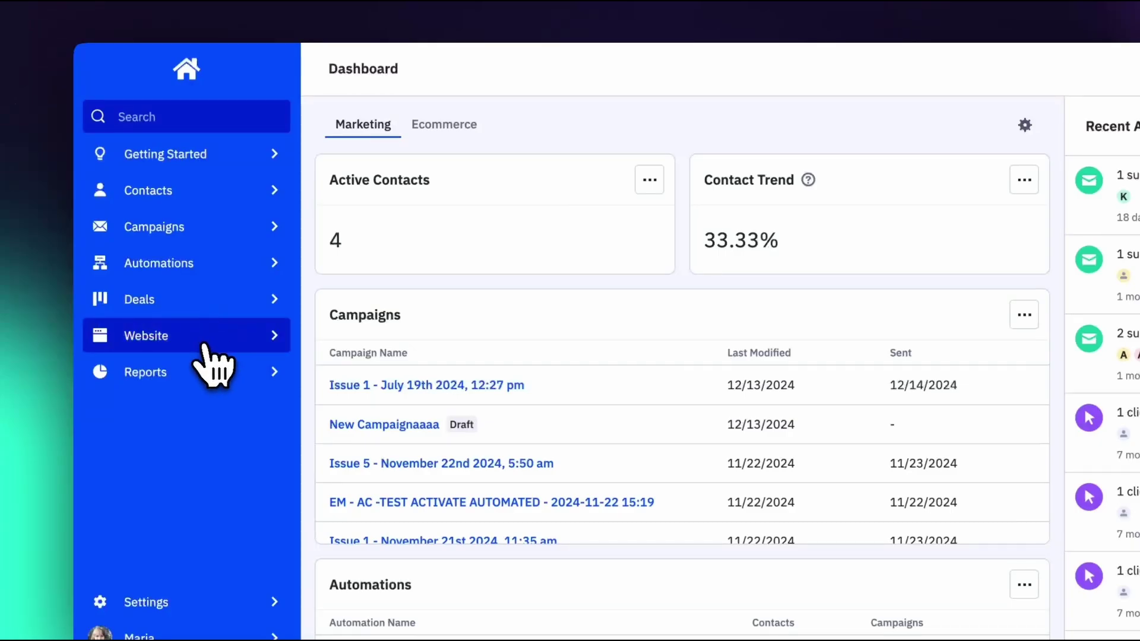
# Create an inline website form named "TEST - Blog Subscription" whose form action adds the tag Blog_Subscription.
pyautogui.click(236, 337)
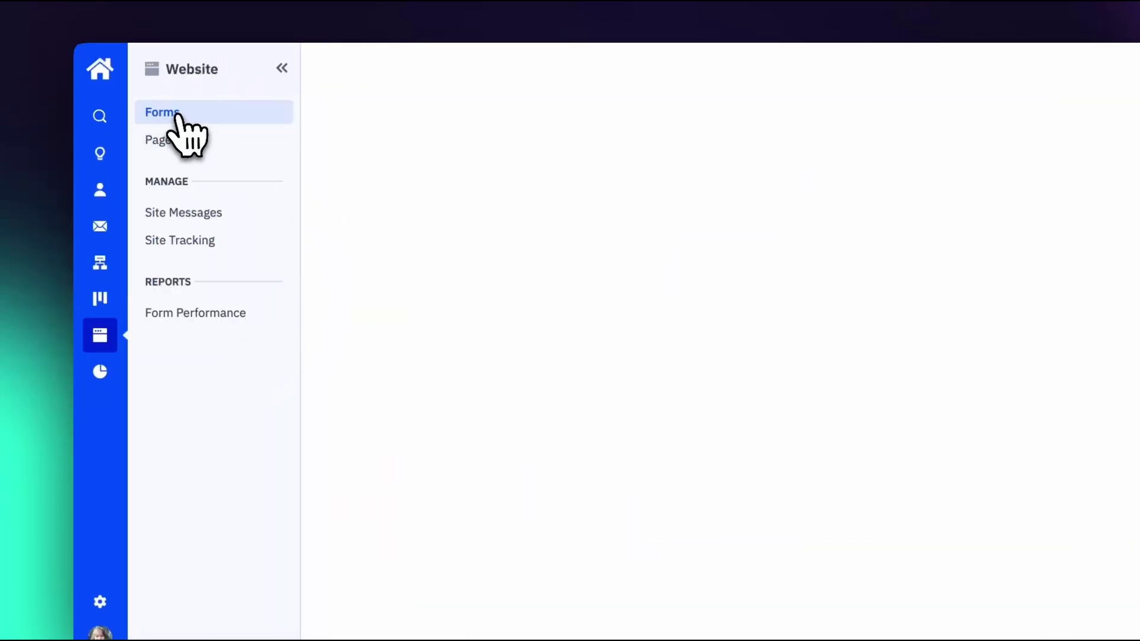
pyautogui.click(175, 113)
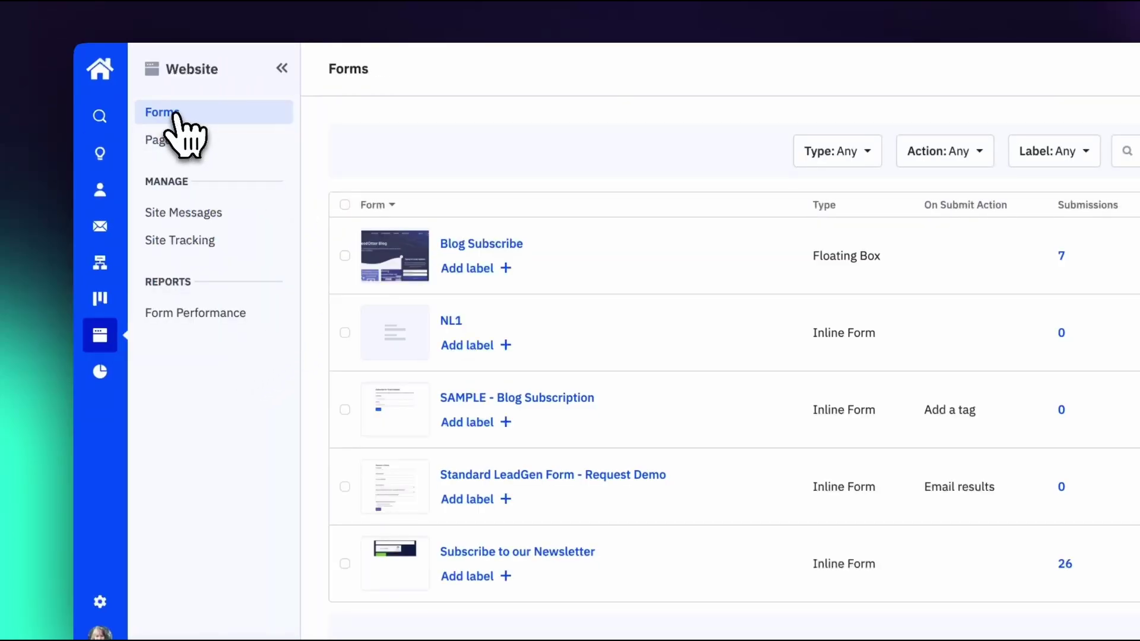
pyautogui.click(1139, 70)
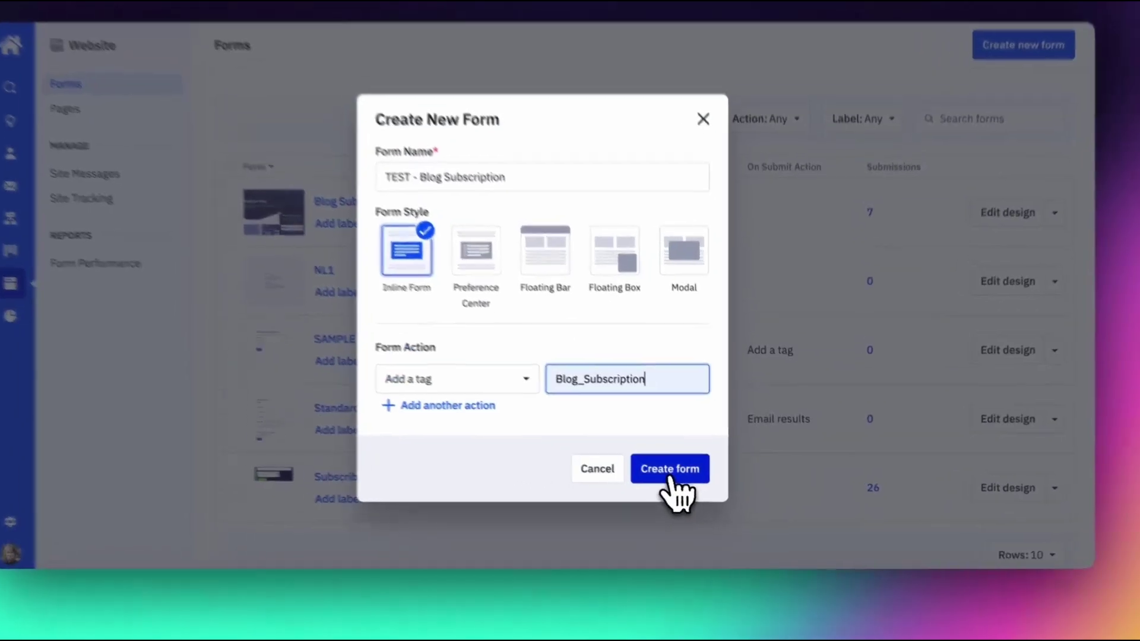
pyautogui.click(685, 478)
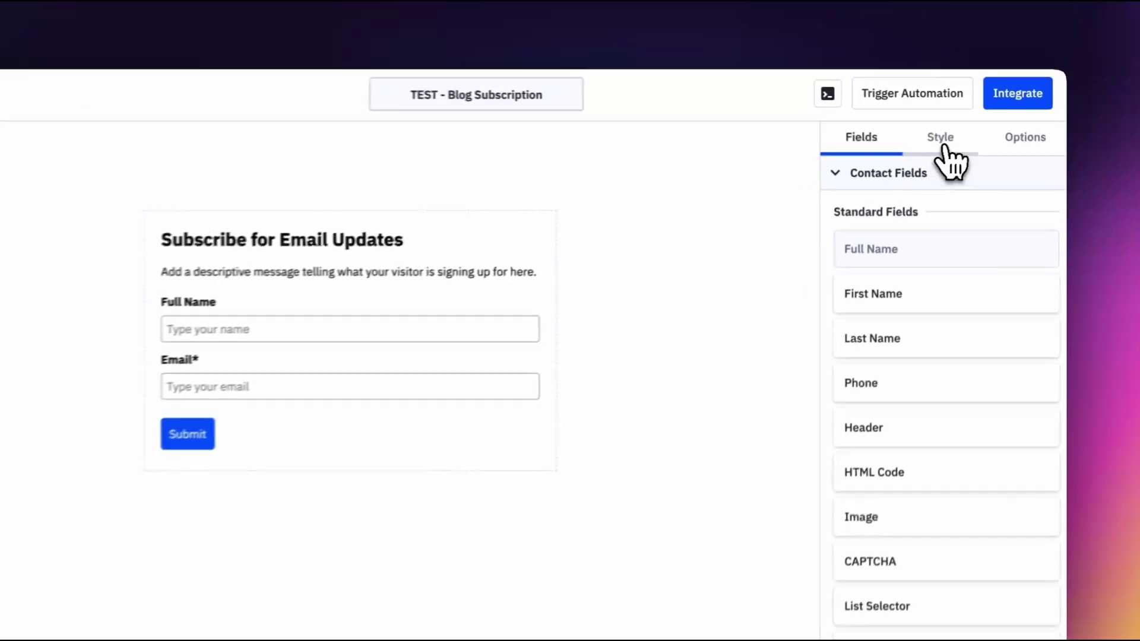
# Review the form's general style settings, its on-submit choices and form action, and return to the contact fields.
pyautogui.click(945, 148)
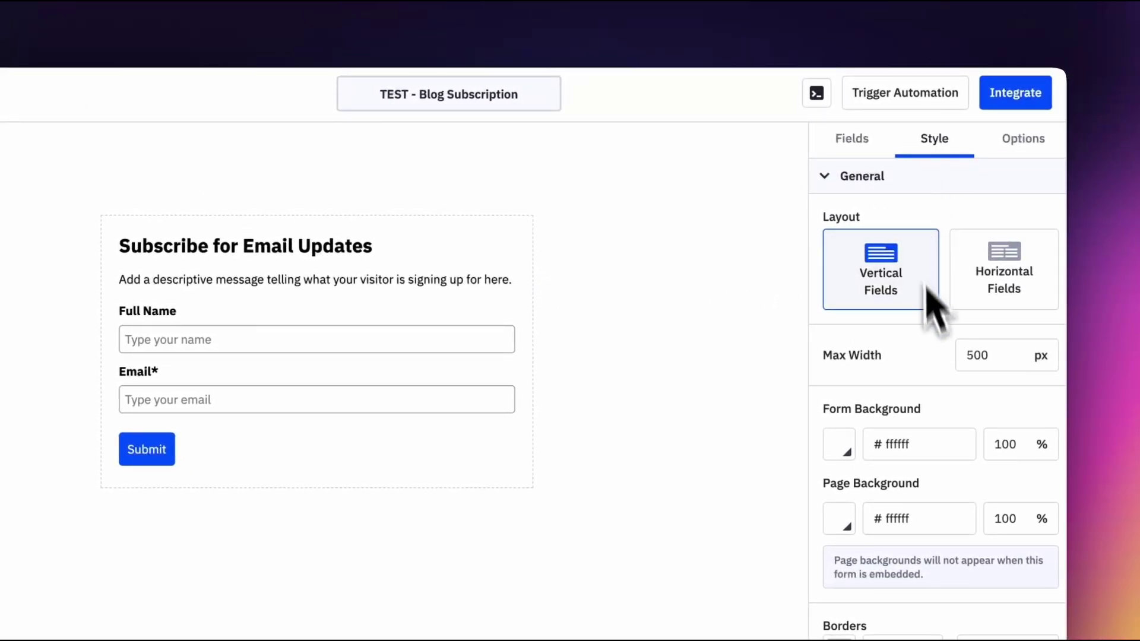
pyautogui.scroll(-1, 939, 347)
pyautogui.scroll(-2, 873, 425)
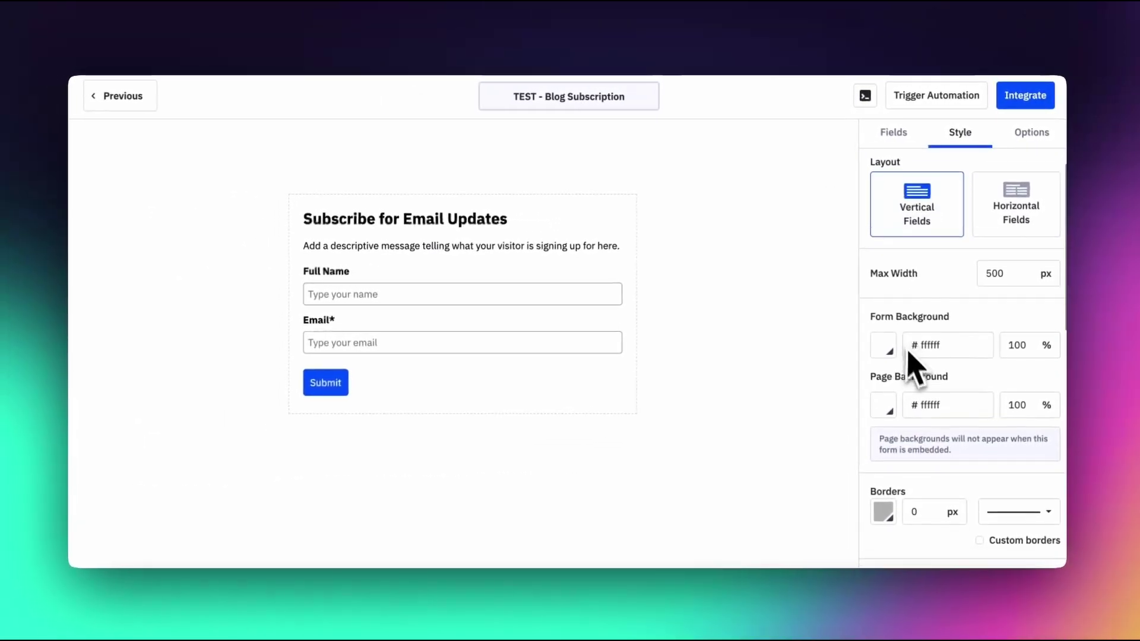
pyautogui.scroll(-1, 911, 360)
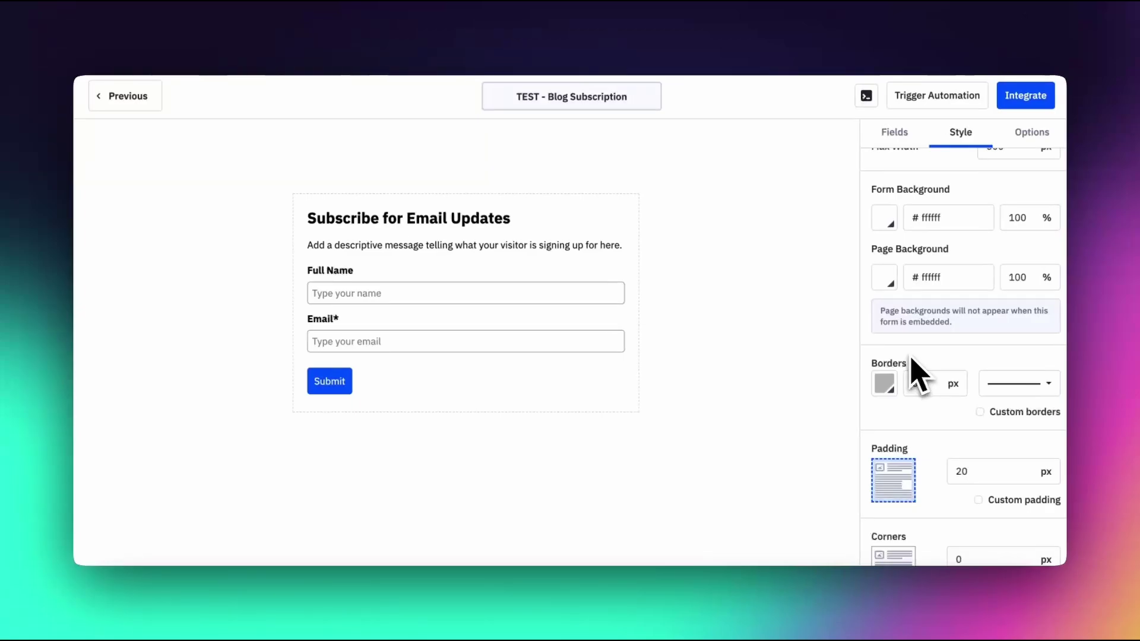
pyautogui.scroll(4, 911, 359)
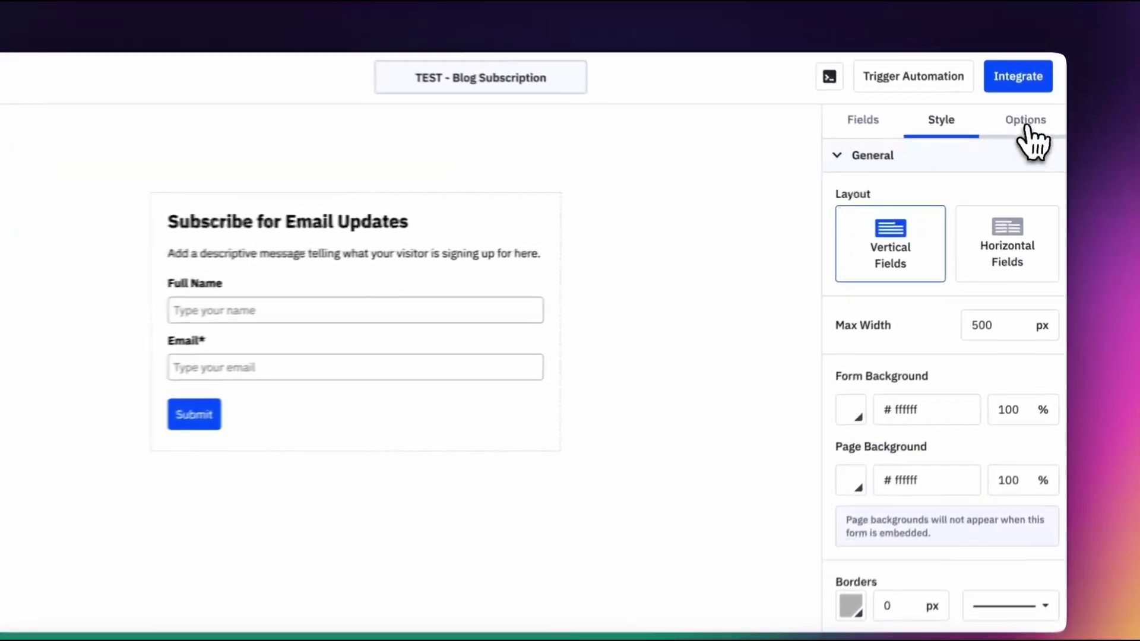
pyautogui.click(1031, 132)
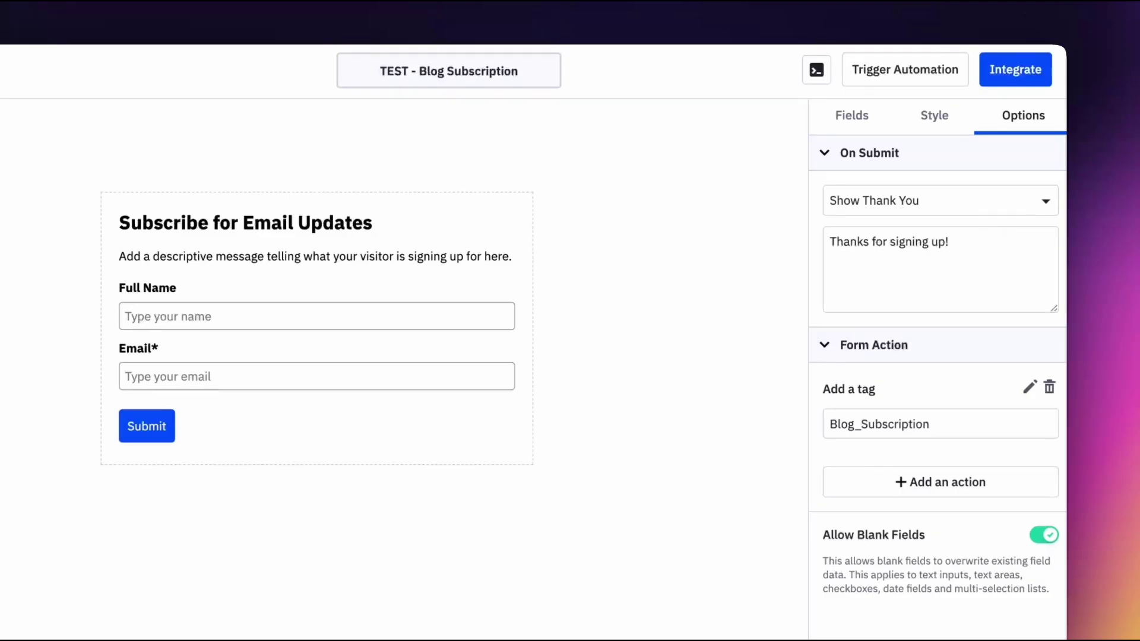
pyautogui.click(896, 200)
pyautogui.click(989, 205)
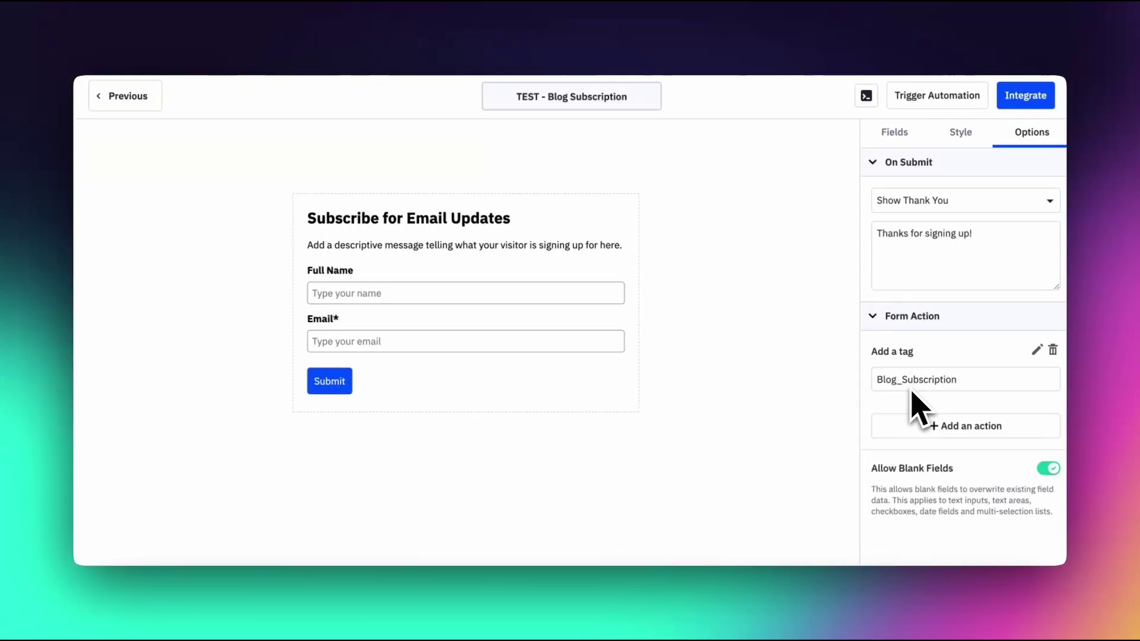
pyautogui.click(895, 132)
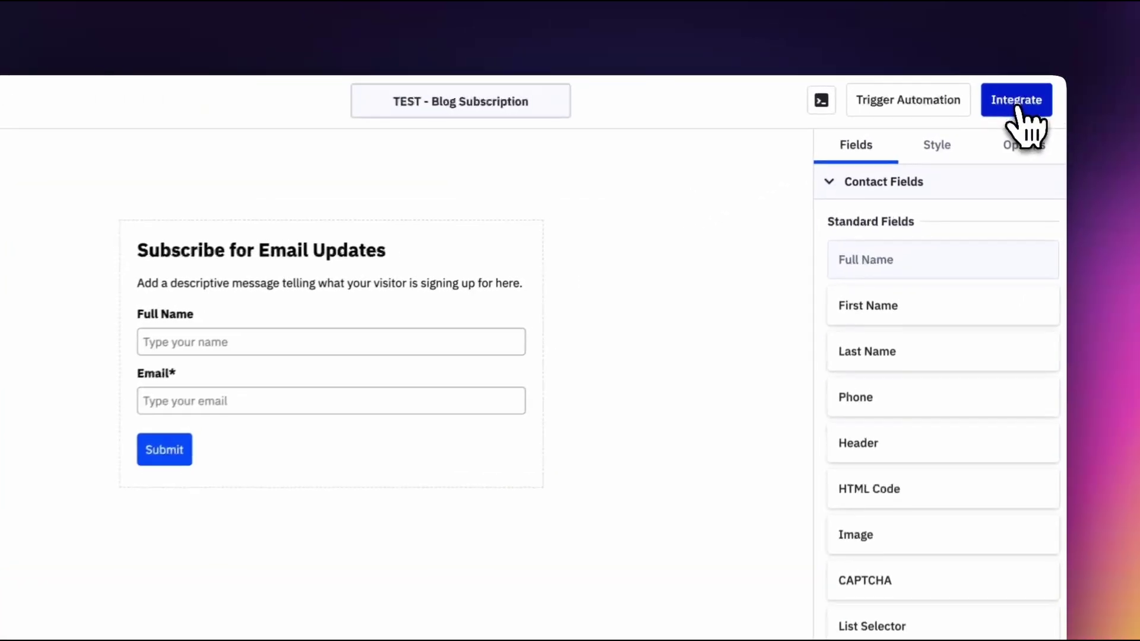
# Open the integration options for the form, keep the embed method, and save and exit the form.
pyautogui.click(1016, 101)
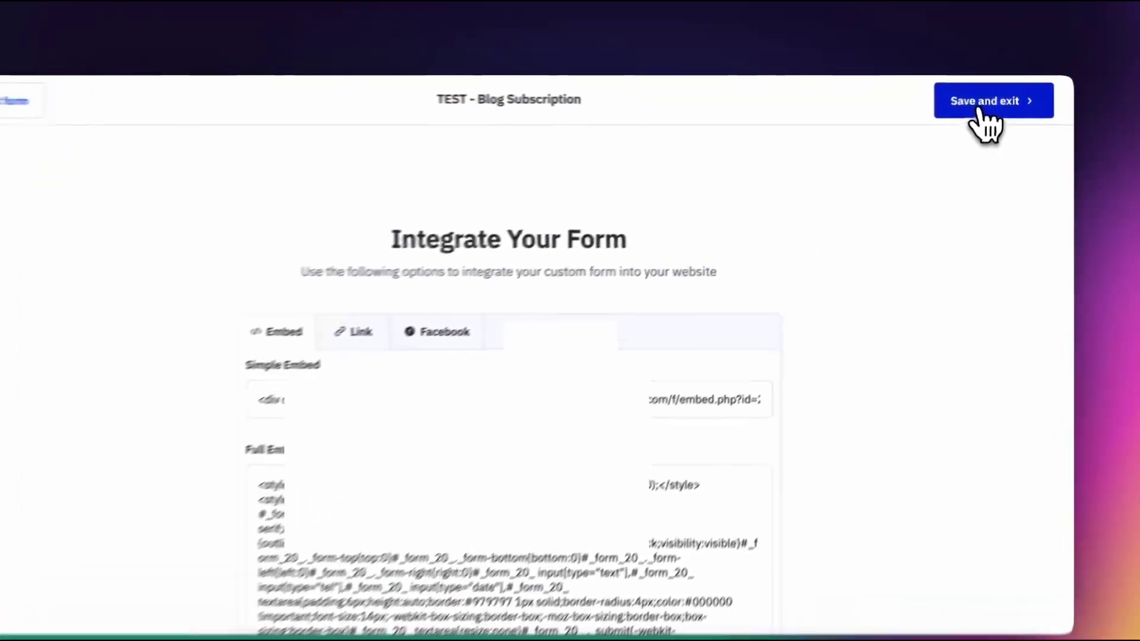
pyautogui.click(979, 115)
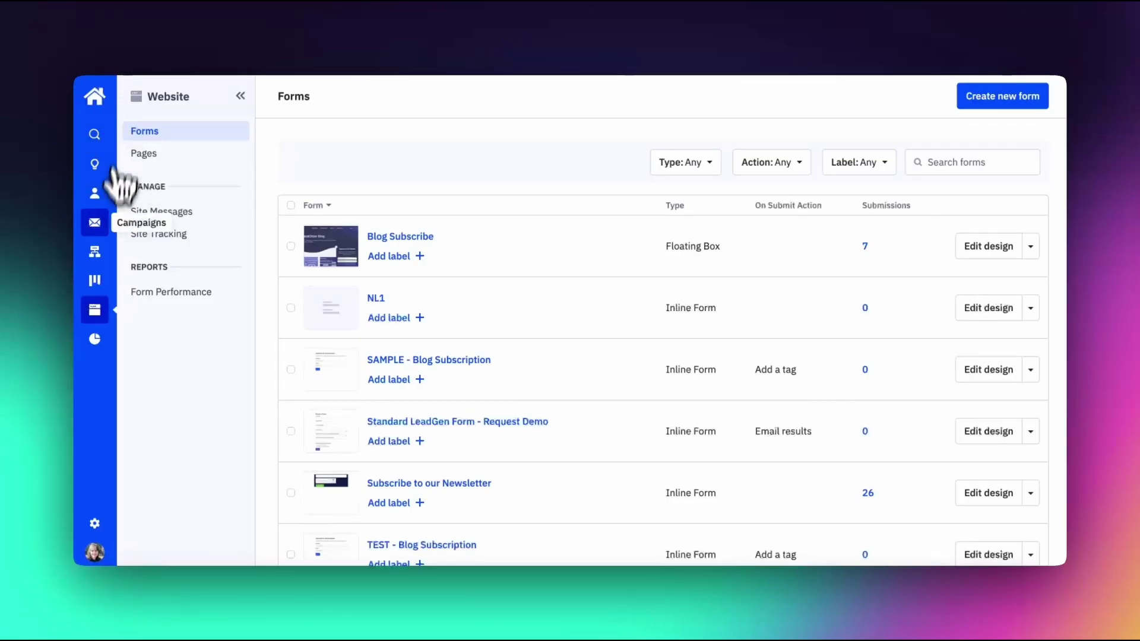
# Create a new automation using the Start from Scratch recipe.
pyautogui.click(95, 252)
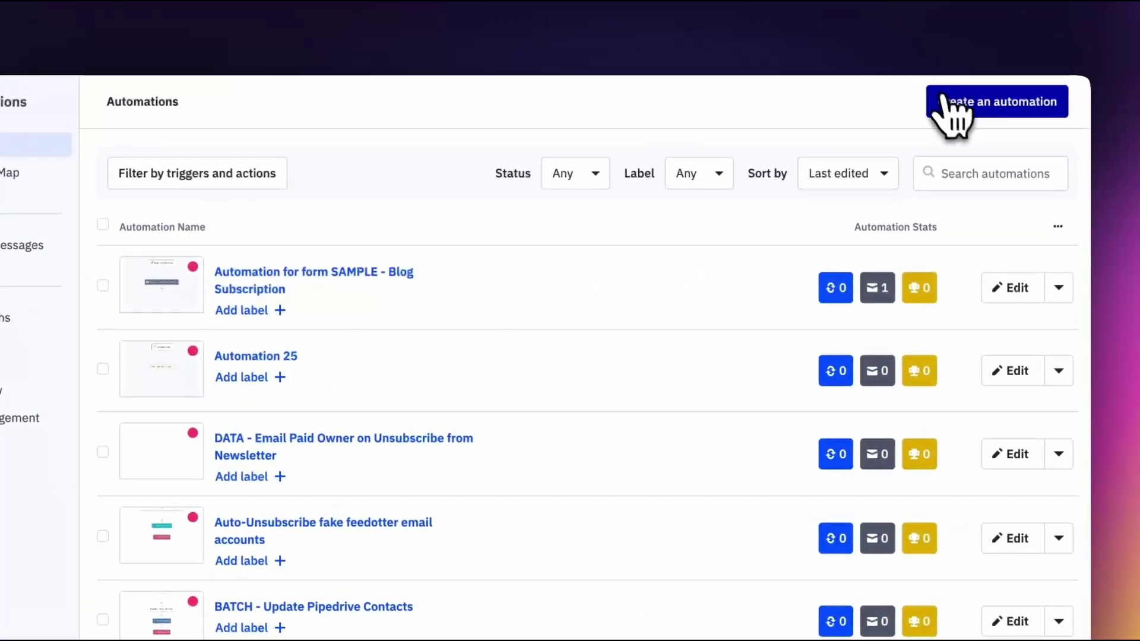
pyautogui.click(942, 96)
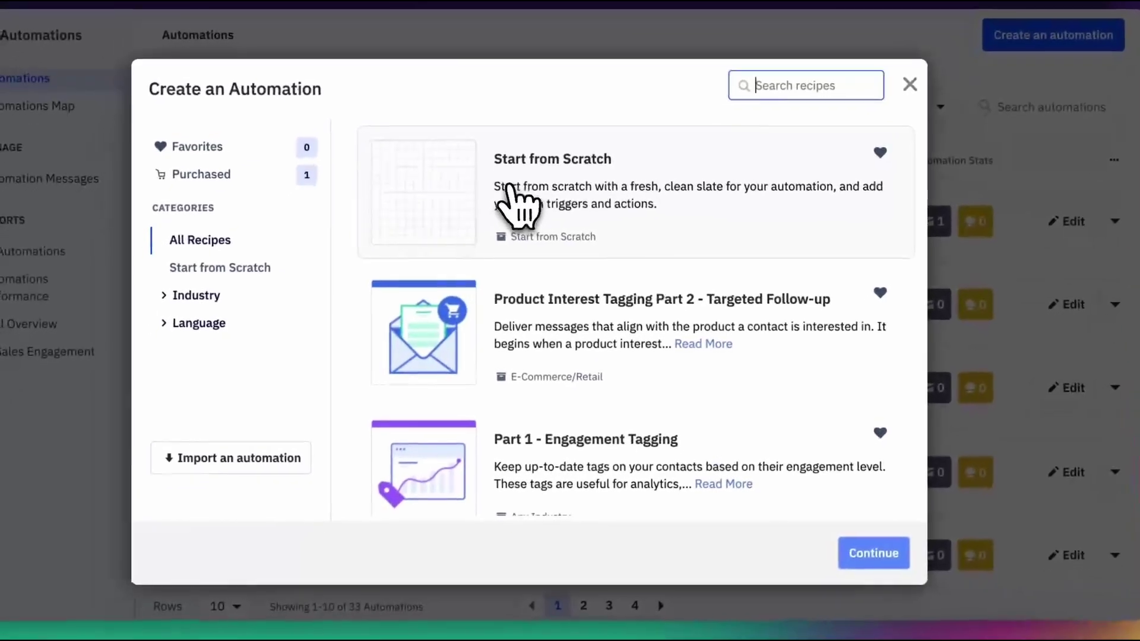
pyautogui.click(512, 182)
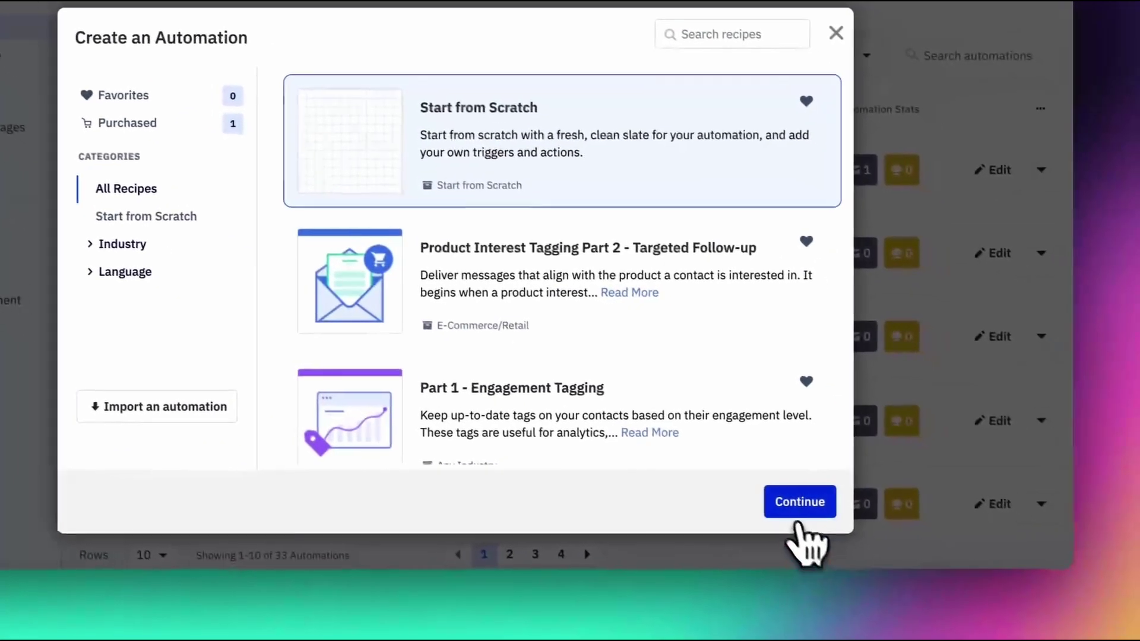
pyautogui.click(798, 509)
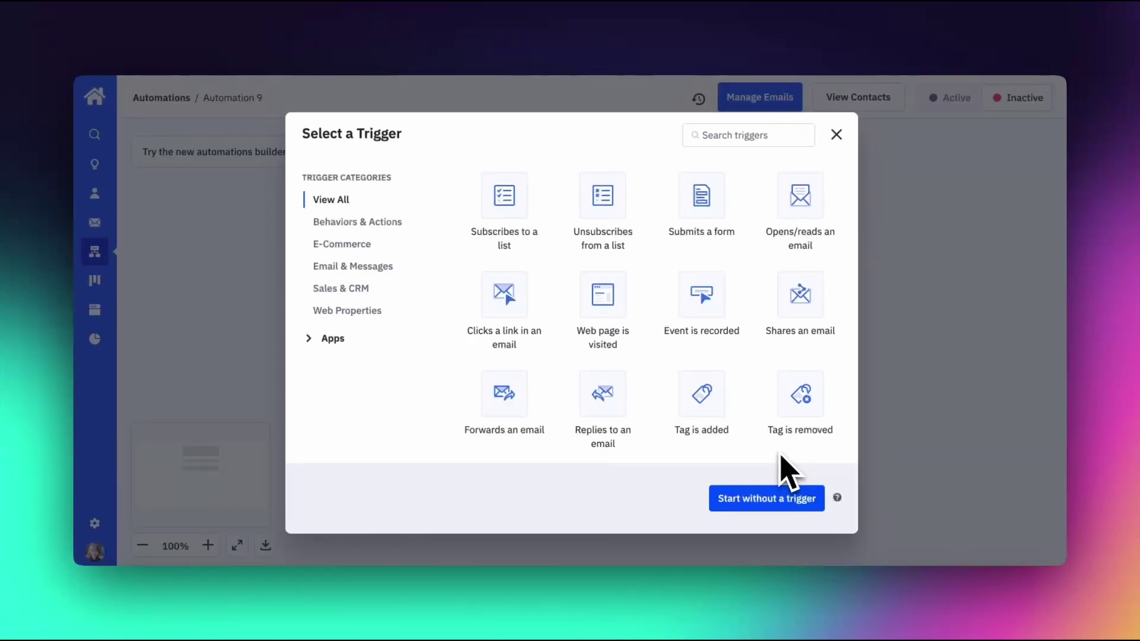
# Add a "Tag is added" start trigger for the tag Blog_Subsription, set to run once.
pyautogui.click(736, 422)
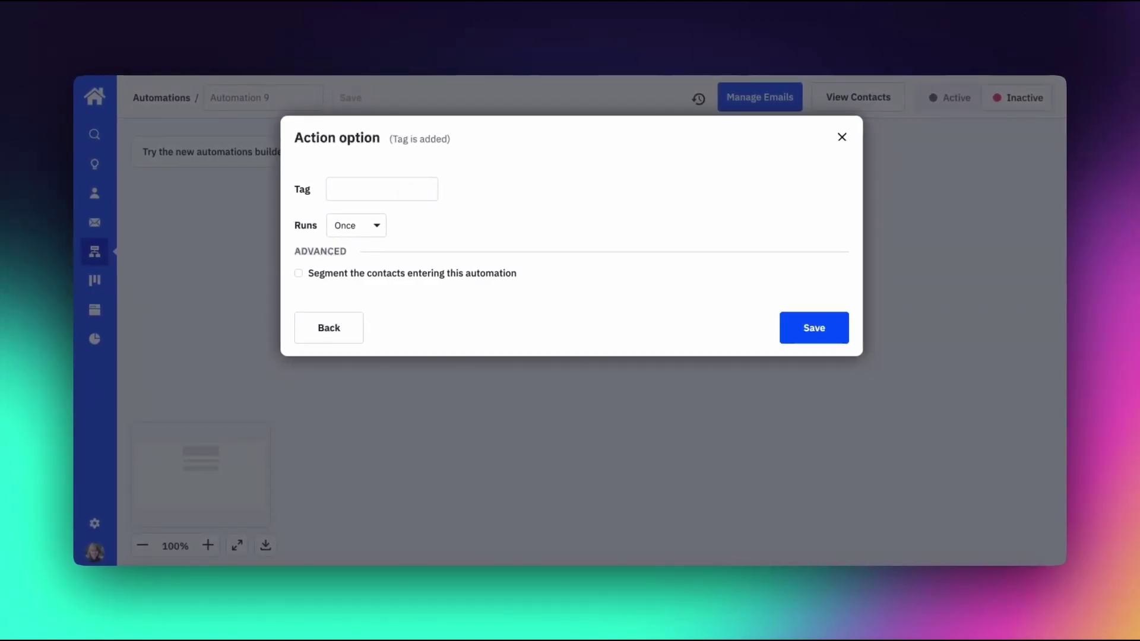
pyautogui.write('Blog_Subsription')
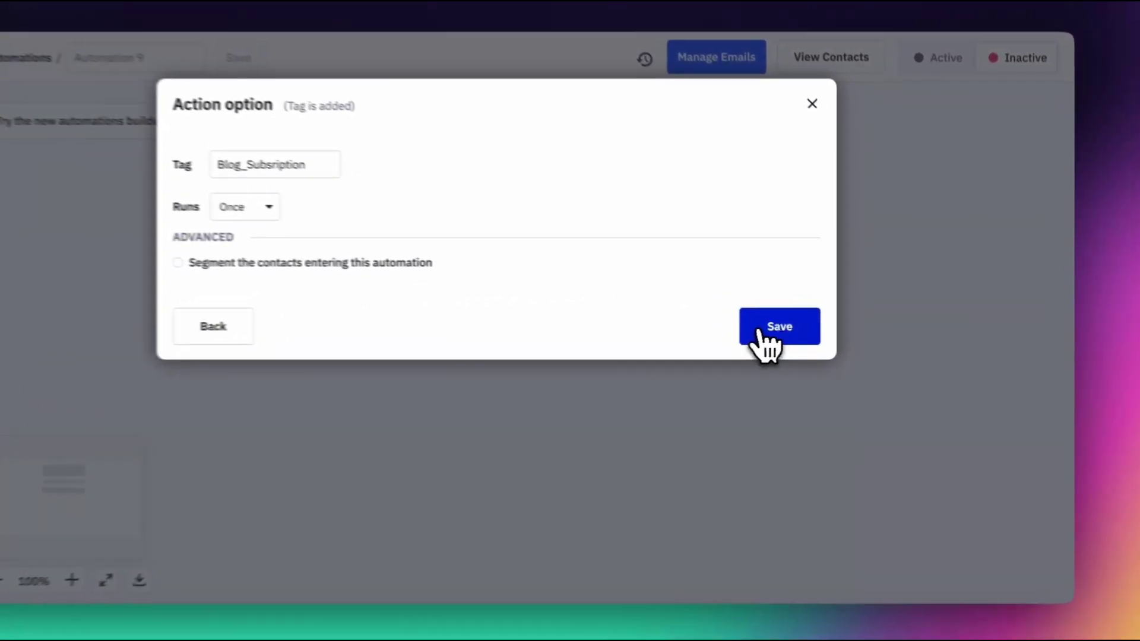
pyautogui.click(807, 329)
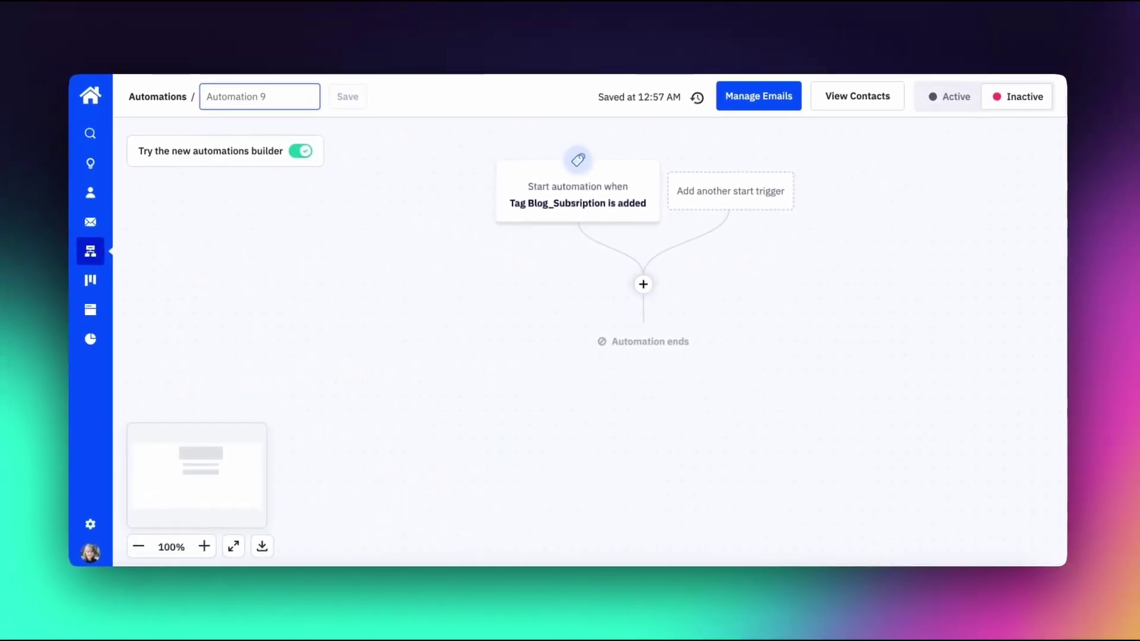
# Add a "Send an email" action below the trigger, creating a new email from the custom Personal Email template.
pyautogui.click(645, 285)
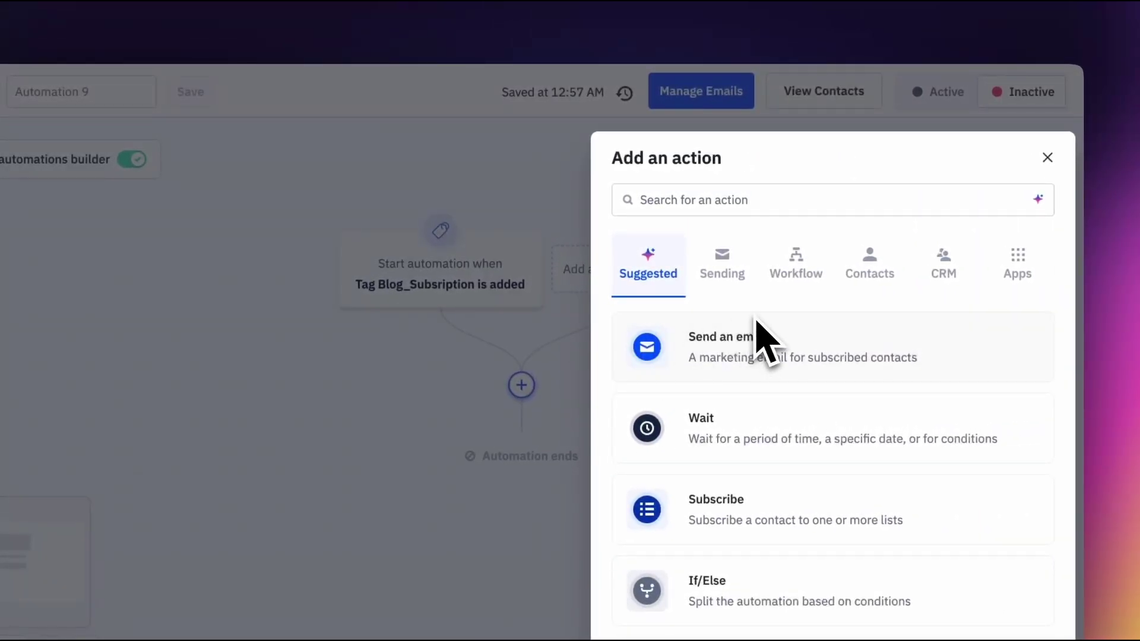
pyautogui.click(763, 351)
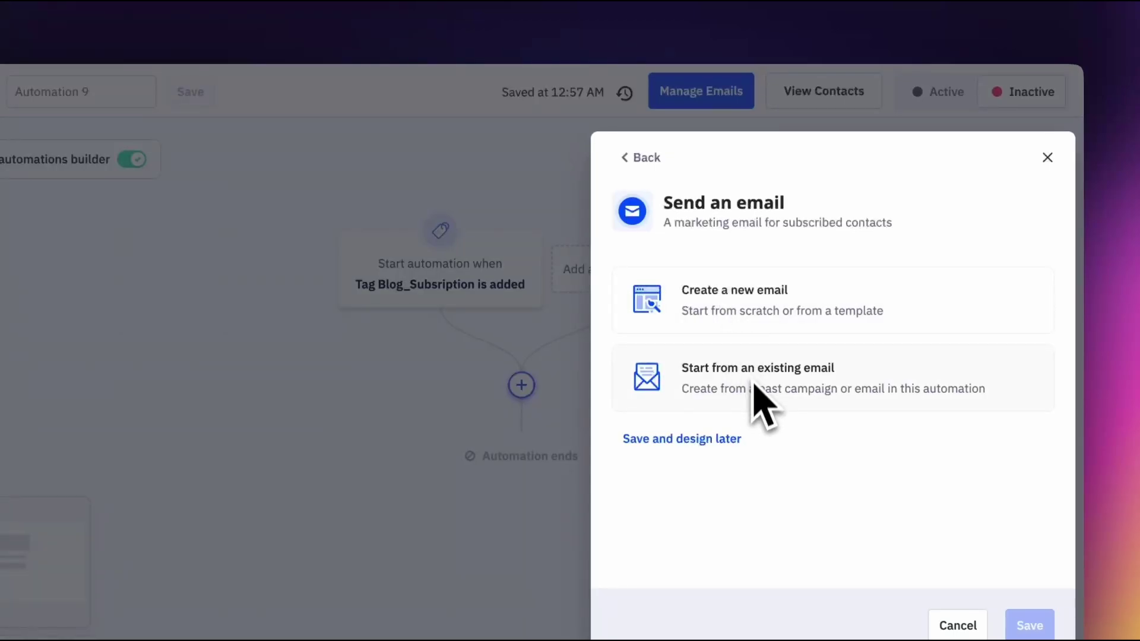
pyautogui.click(747, 321)
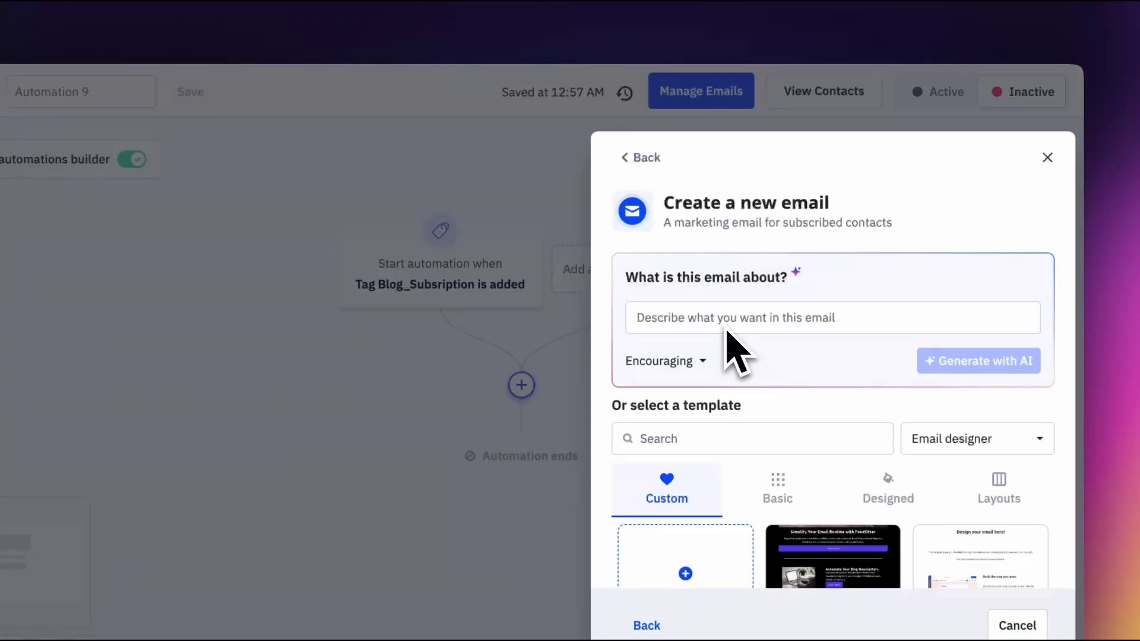
pyautogui.scroll(-3, 721, 448)
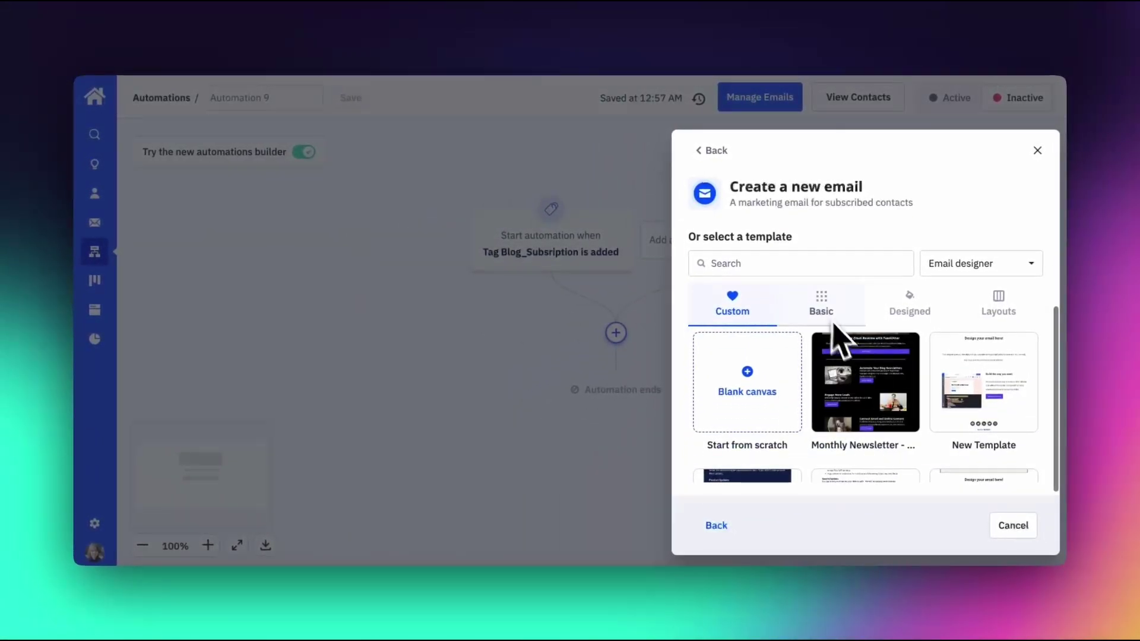
pyautogui.moveTo(809, 402)
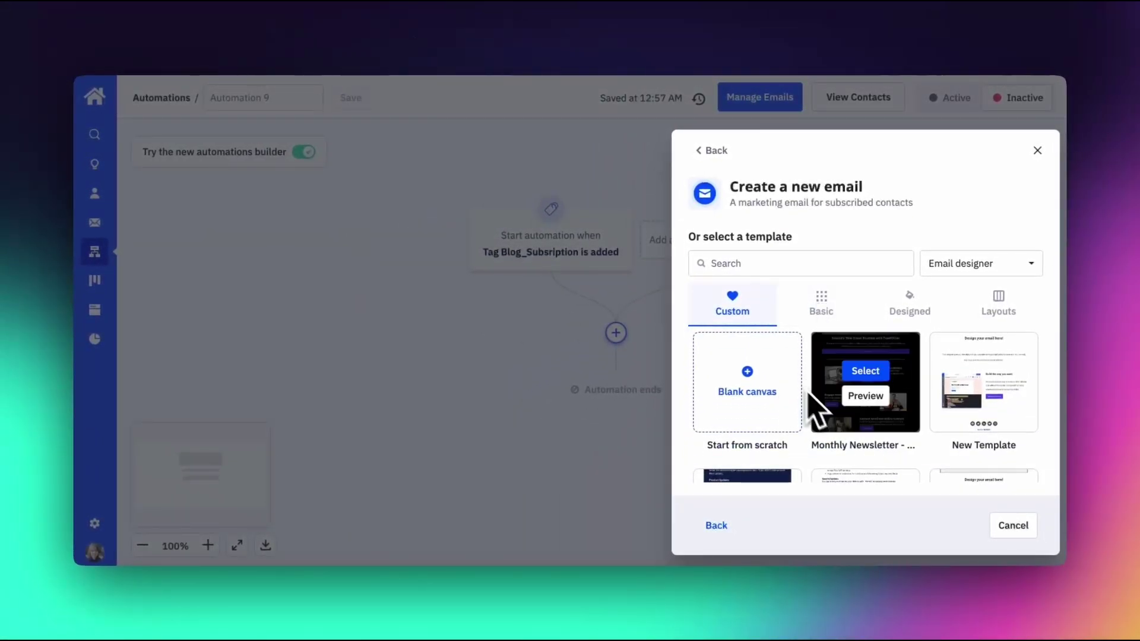
pyautogui.scroll(-2, 890, 380)
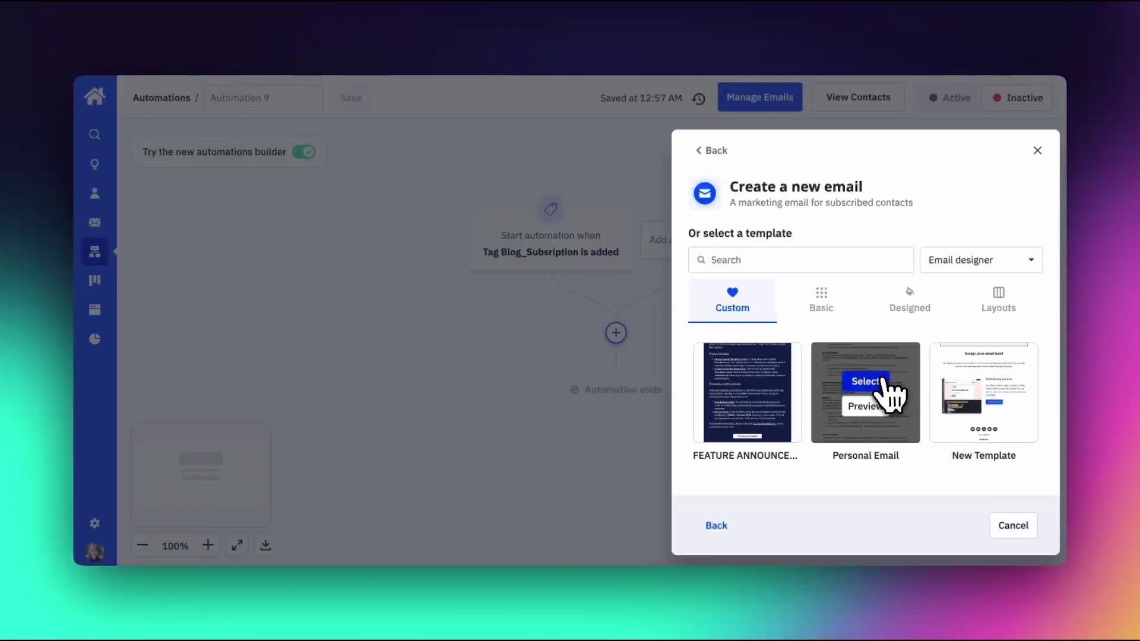
pyautogui.click(877, 383)
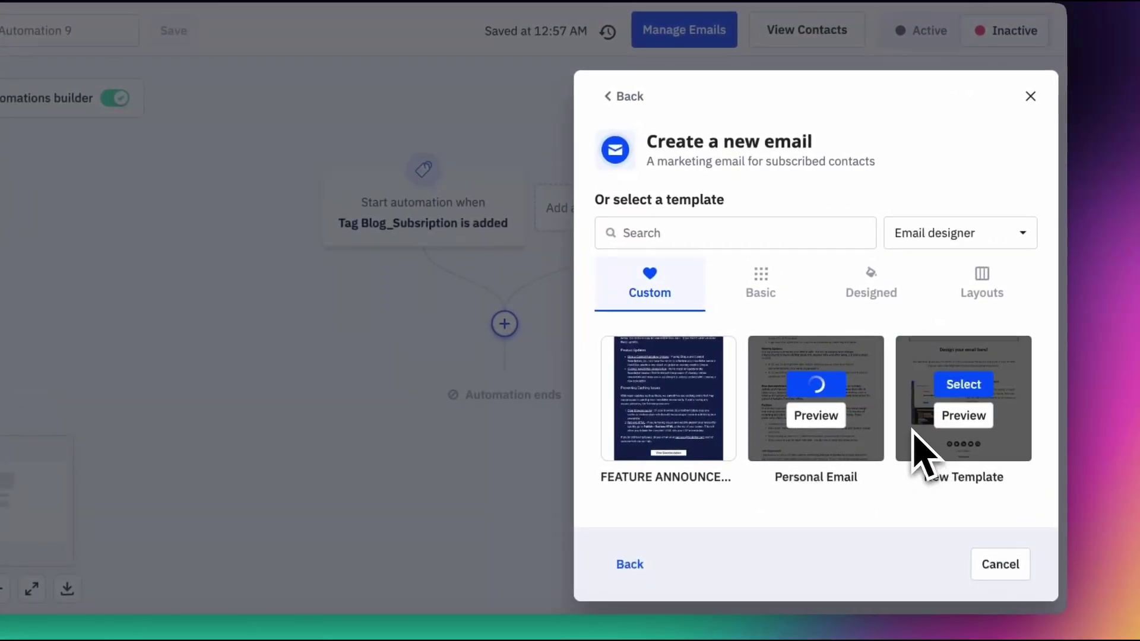
pyautogui.click(815, 384)
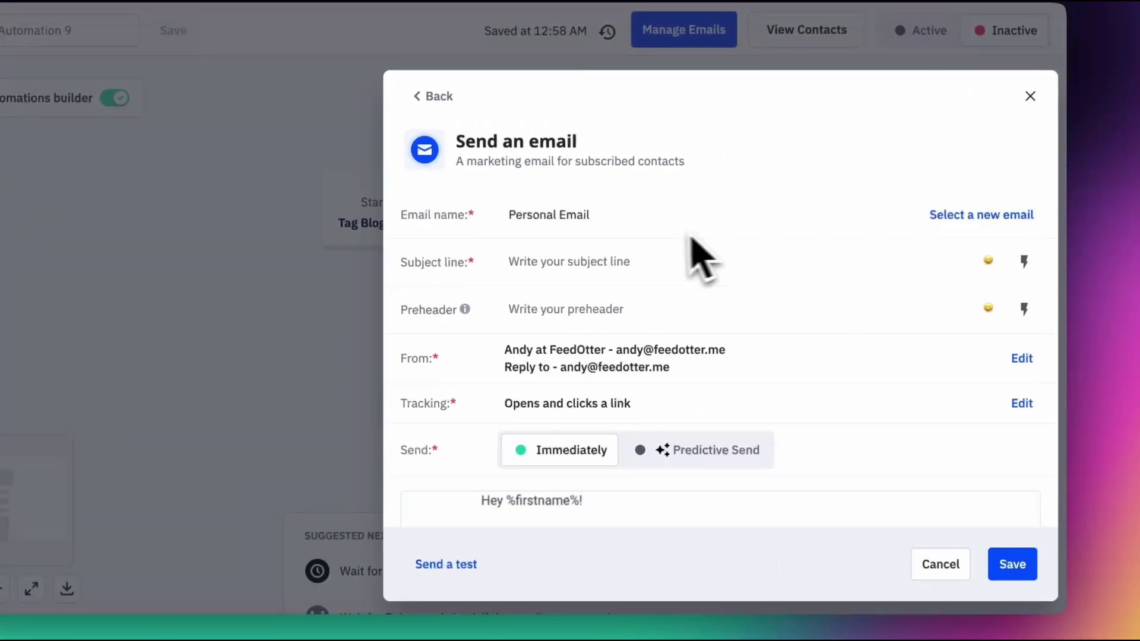
# Name the email "Welcome to the Blog Subscription", save the action, and dismiss the draft notice beside it.
pyautogui.tripleClick(641, 214)
pyautogui.write('Welcome to the Blo')
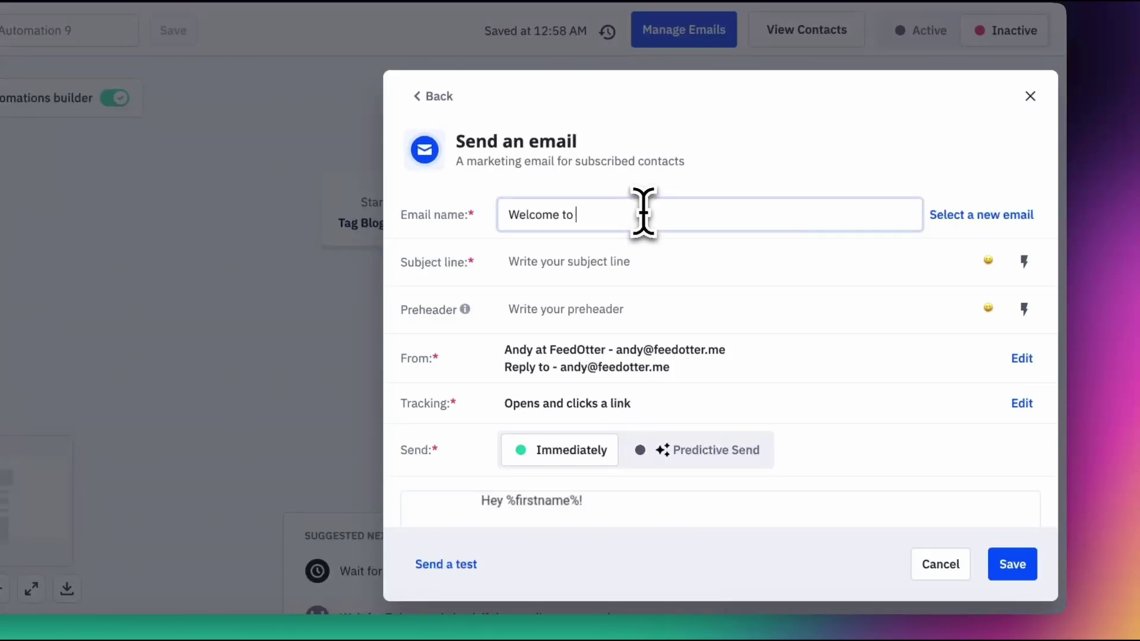
pyautogui.write('g Subscr')
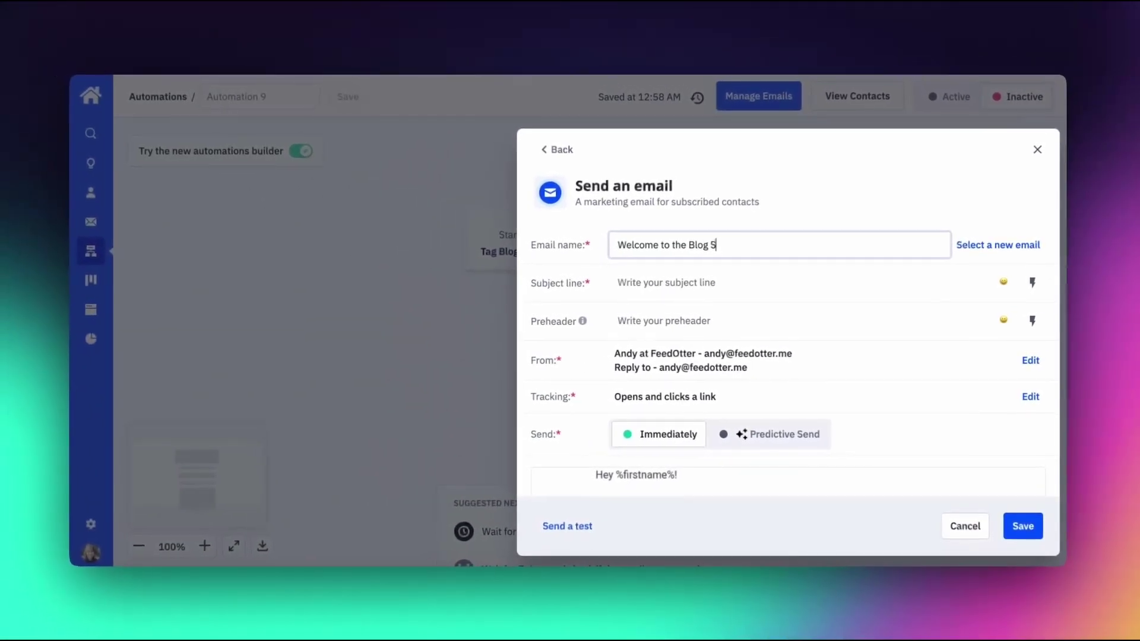
pyautogui.write('iption')
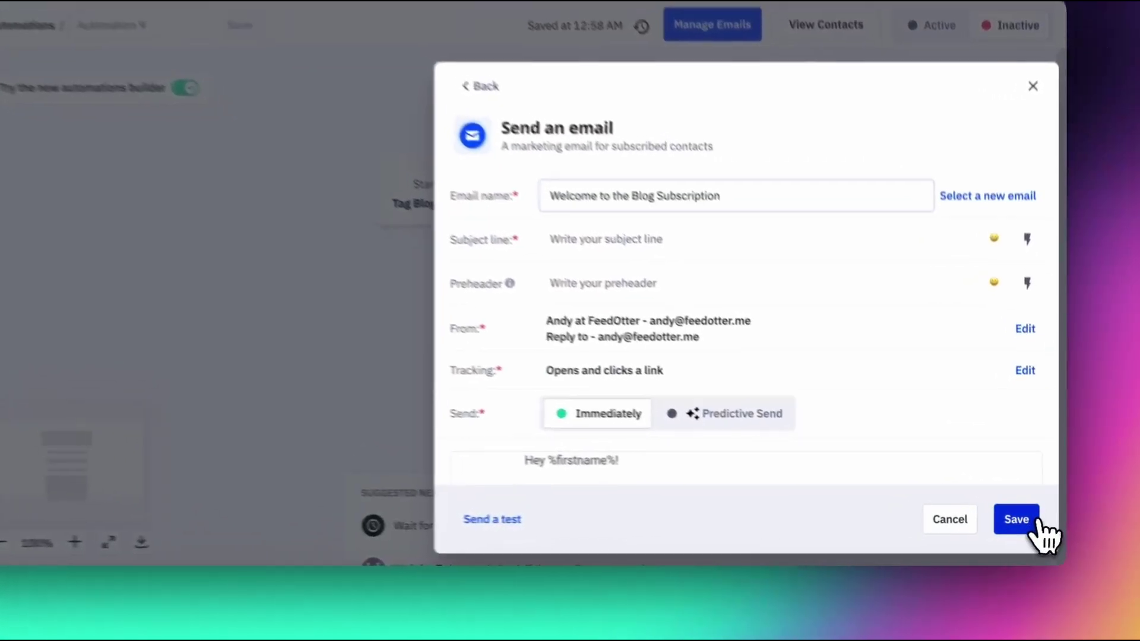
pyautogui.click(1022, 526)
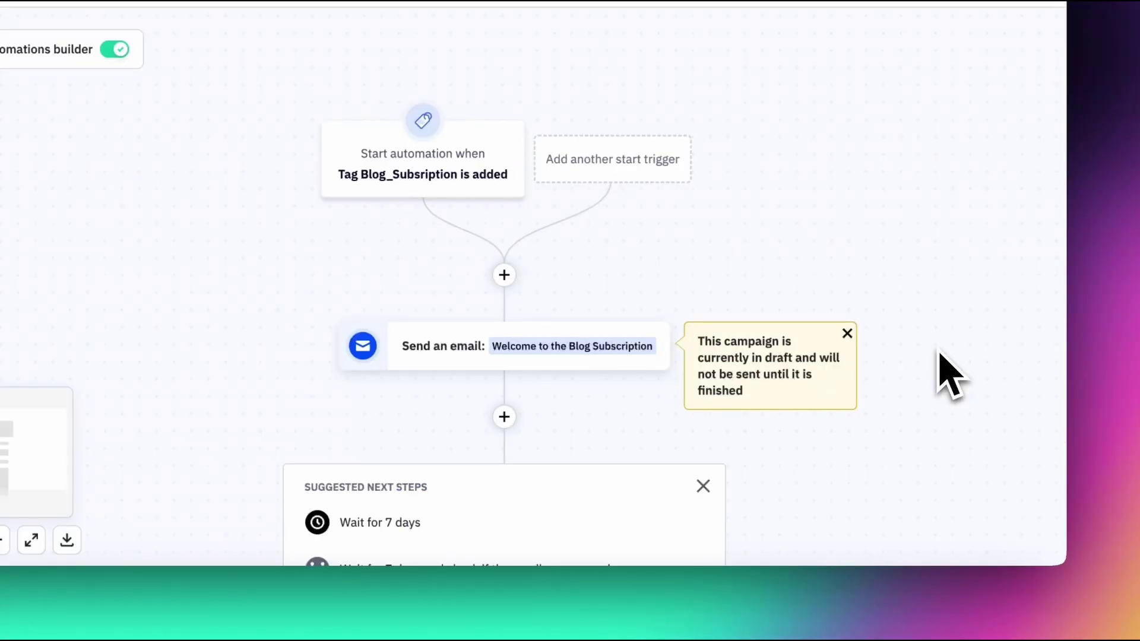
pyautogui.click(847, 333)
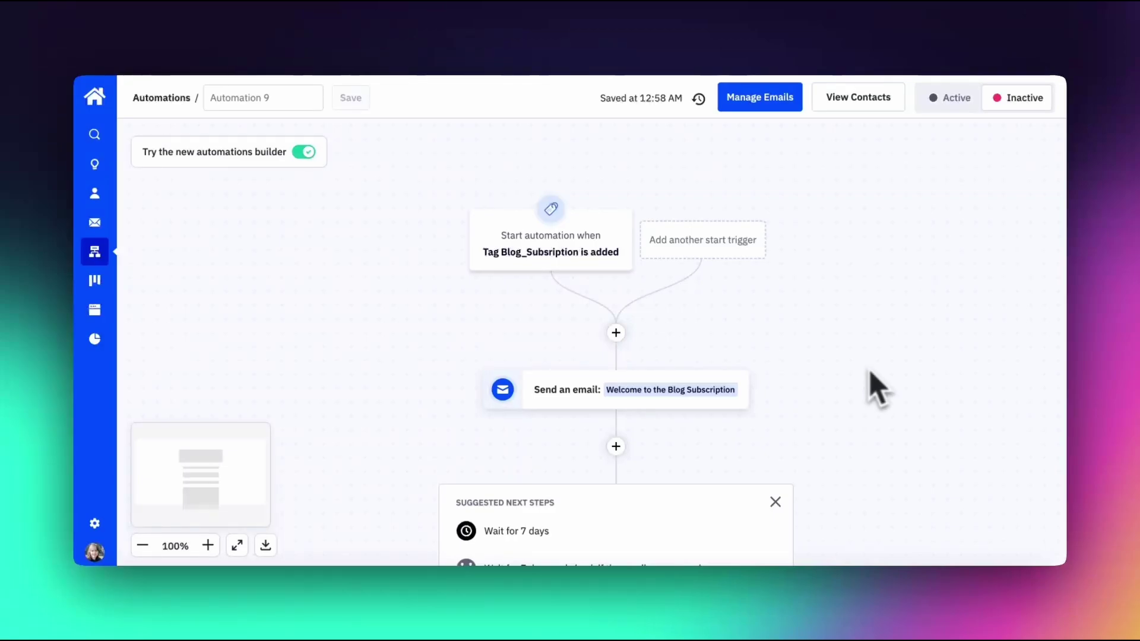
pyautogui.scroll(-1, 712, 439)
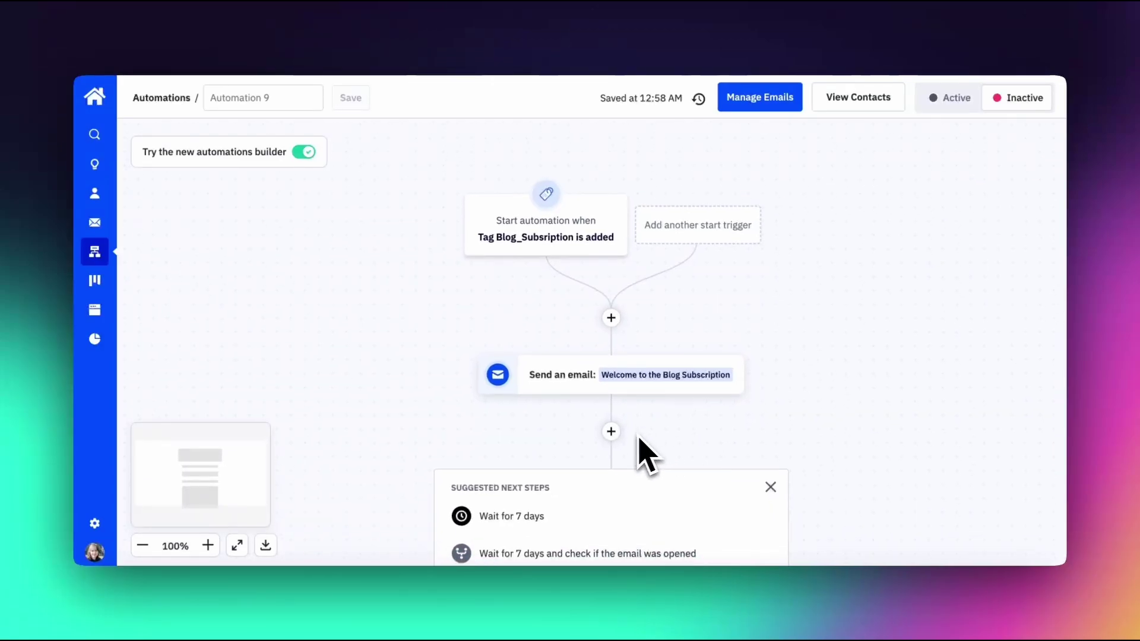